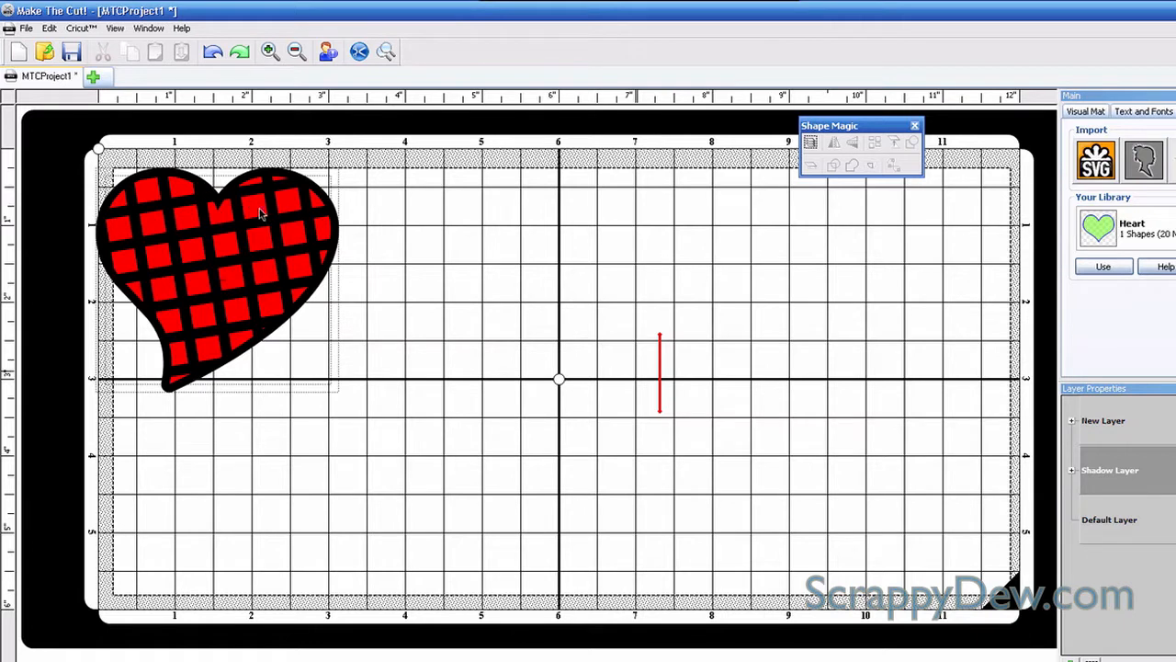
Create a new blank project alongside the existing one with the lattice heart and keep it open
{"action": "left_click", "coordinate": [95, 77]}
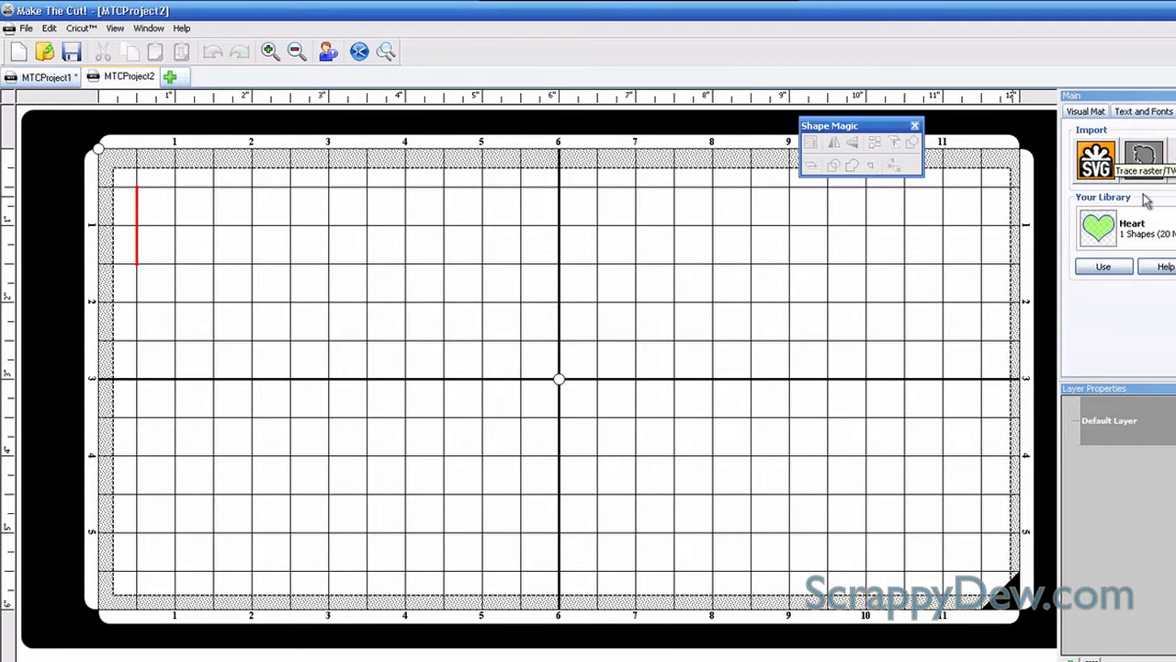
{"action": "left_click", "coordinate": [55, 83]}
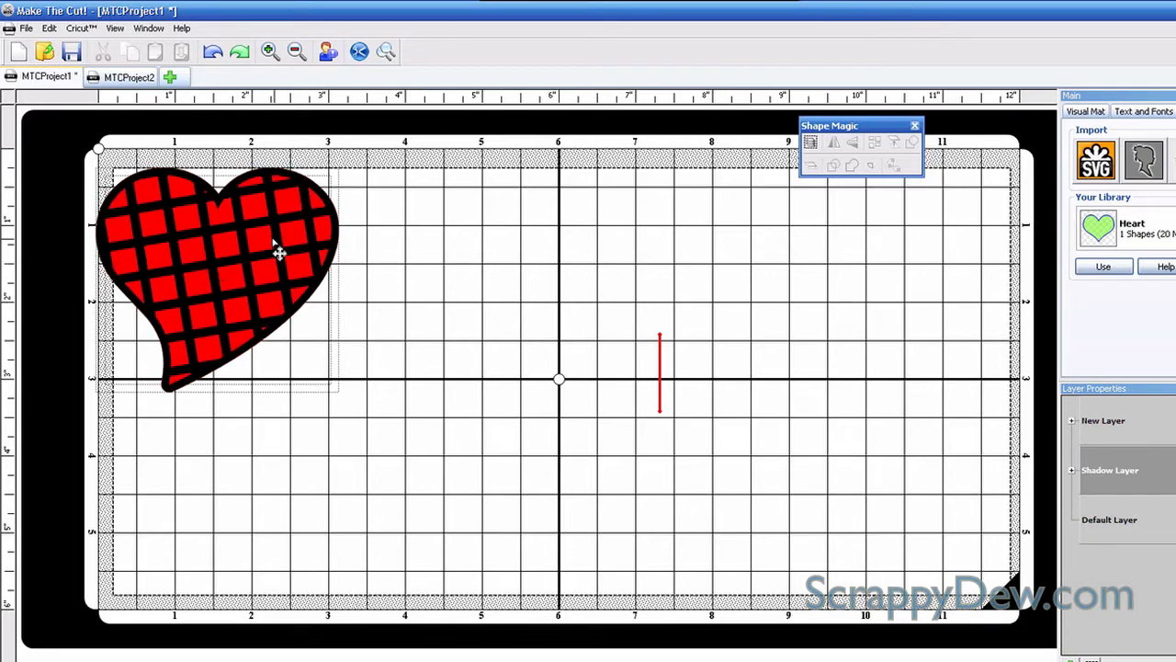
{"action": "left_click", "coordinate": [137, 78]}
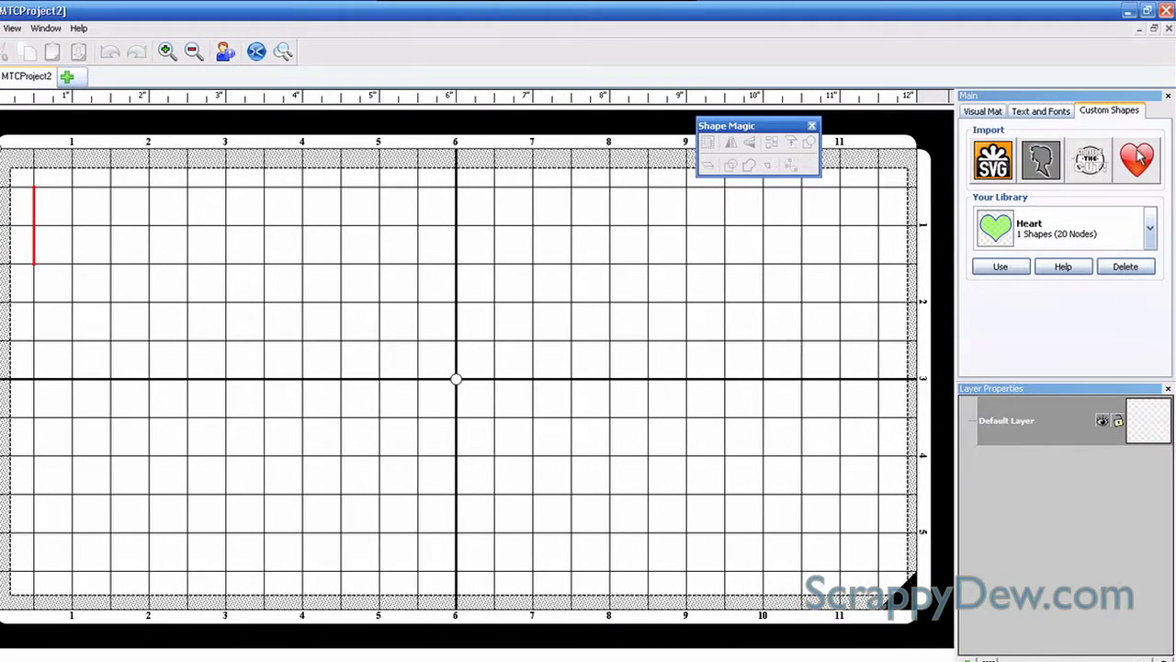
Add a Plus from the basic geometry shapes to the mat and shrink it to about 0.5 inch wide
{"action": "left_click", "coordinate": [1140, 158]}
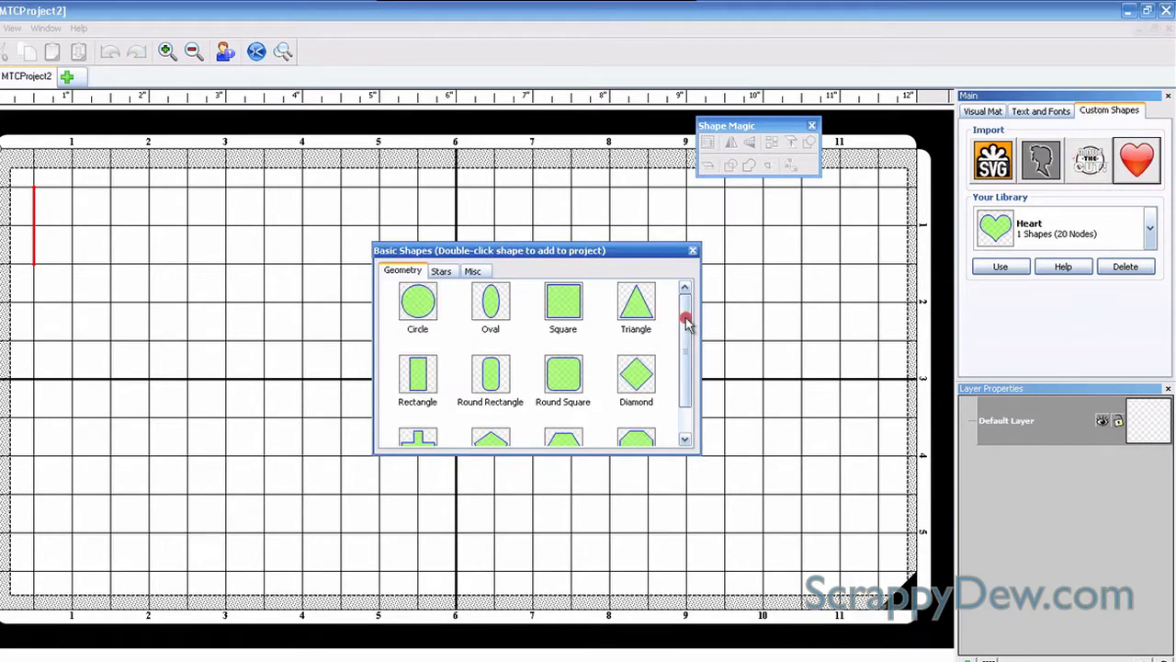
{"action": "left_click_drag", "start_coordinate": [687, 321], "coordinate": [686, 359]}
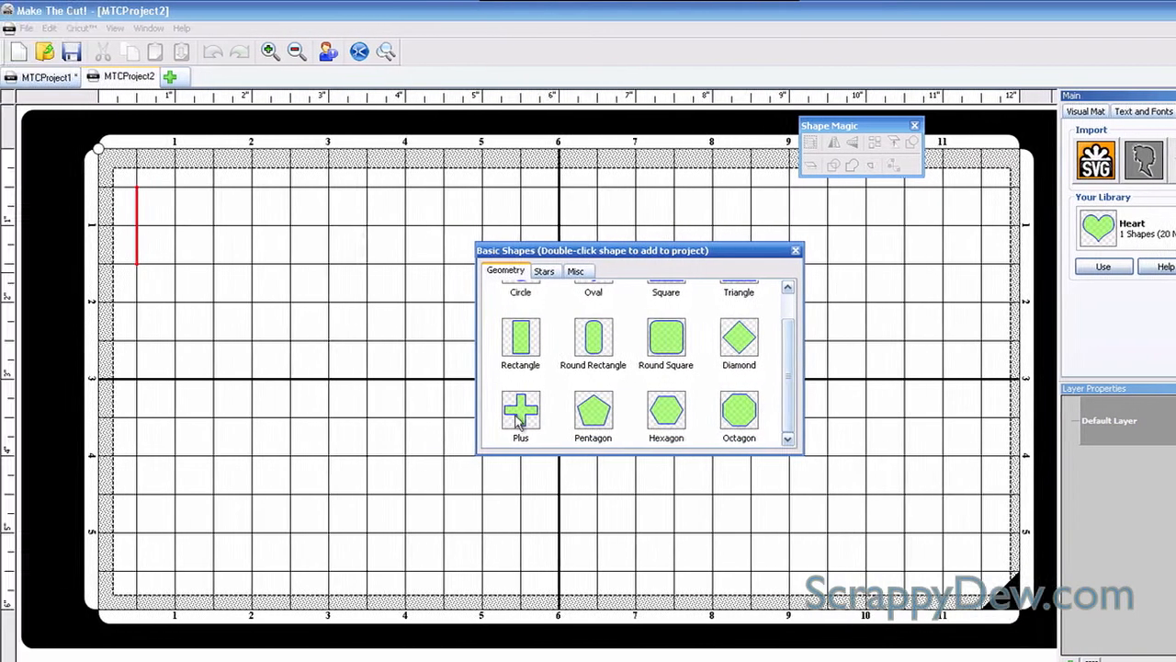
{"action": "left_click", "coordinate": [520, 415]}
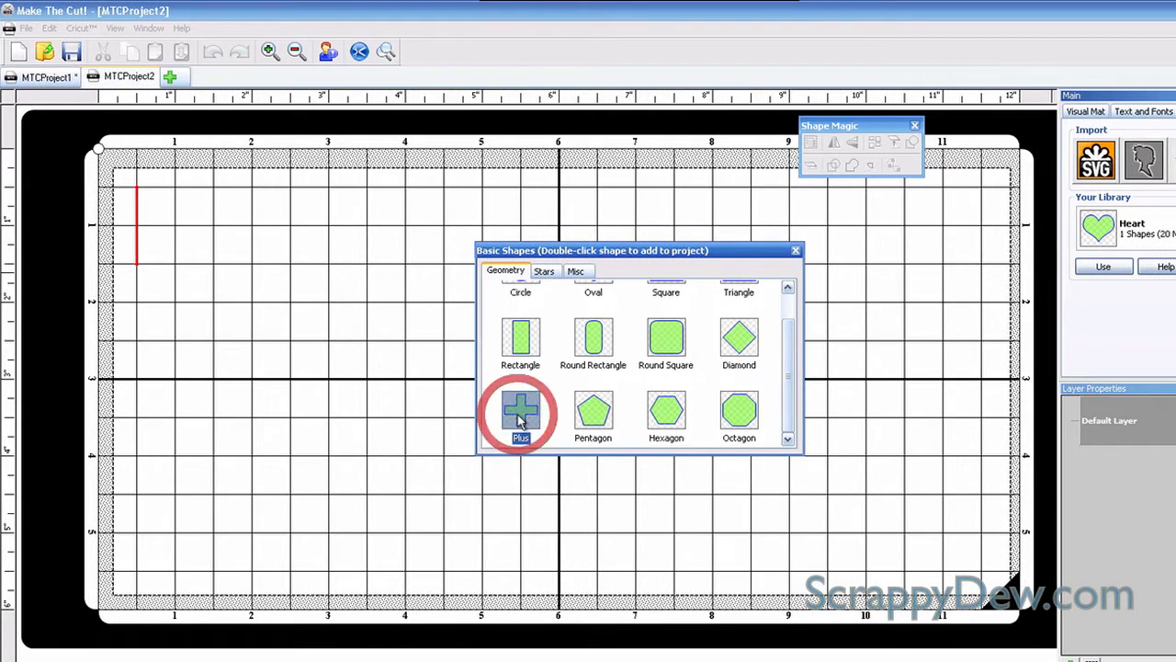
{"action": "double_click", "coordinate": [520, 415]}
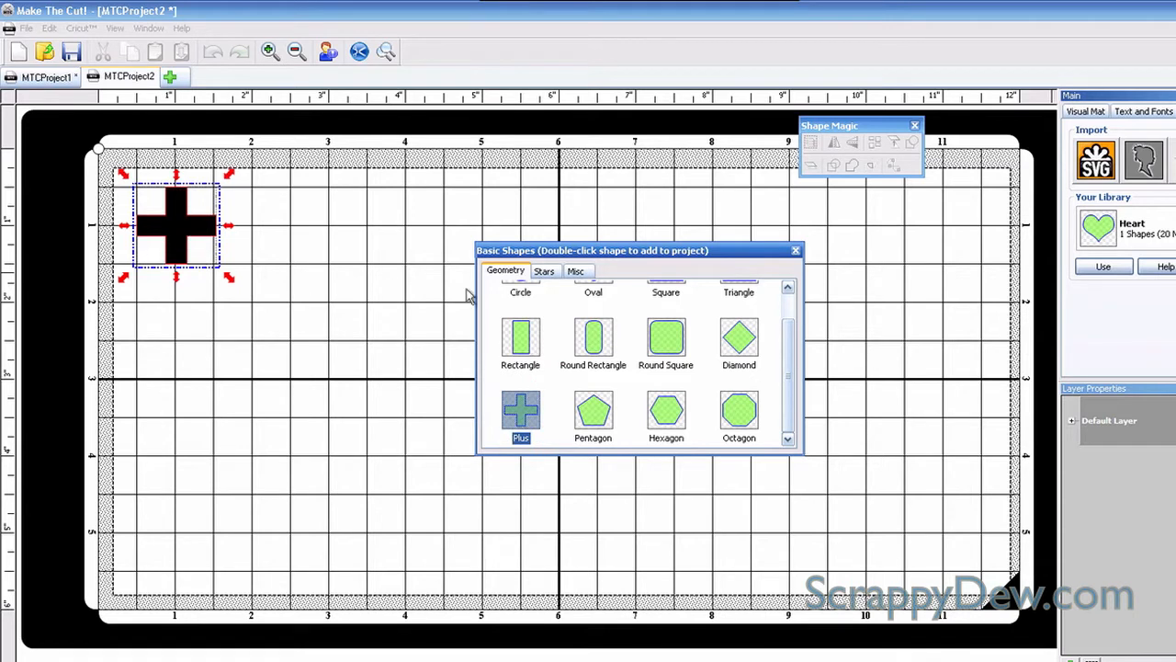
{"action": "left_click", "coordinate": [795, 250]}
{"action": "left_click", "coordinate": [226, 277]}
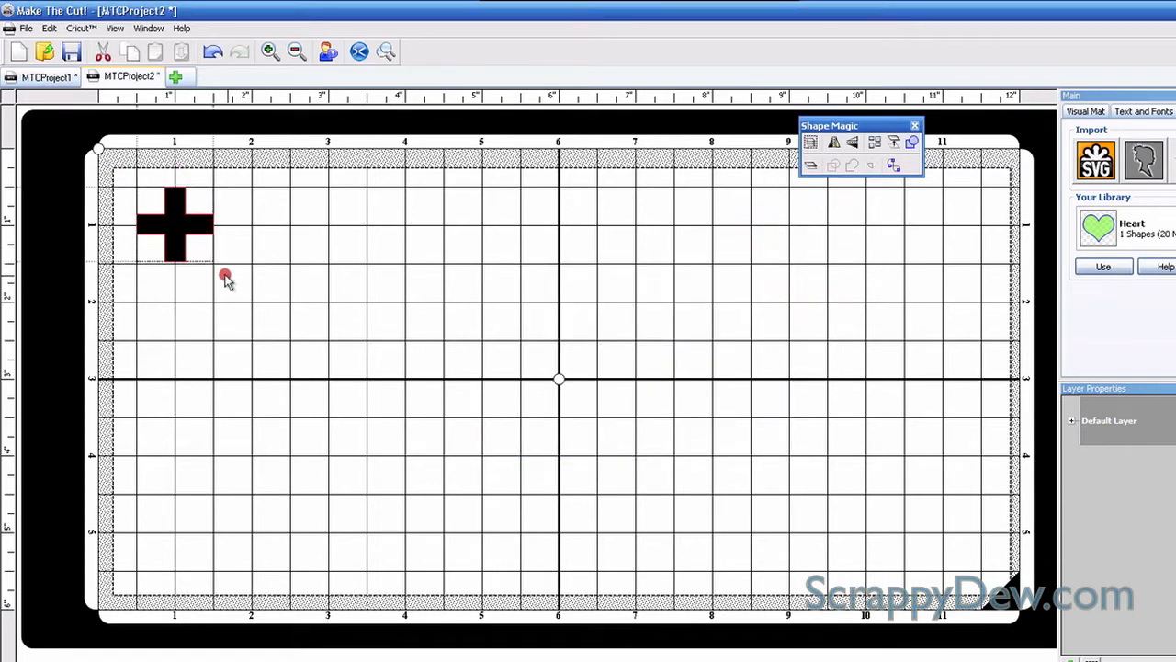
{"action": "left_click_drag", "start_coordinate": [226, 278], "coordinate": [187, 256]}
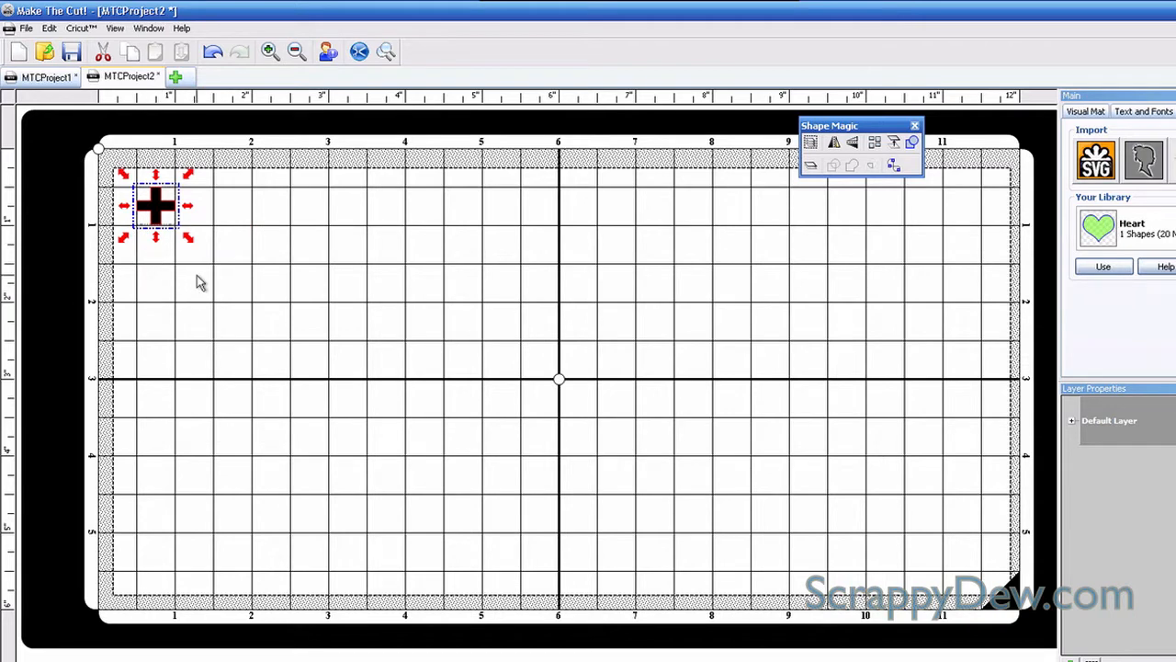
Duplicate the plus 200 times with -.05 inch spacing and weld the overlapping copies into one lattice
{"action": "key", "text": "ctrl+d"}
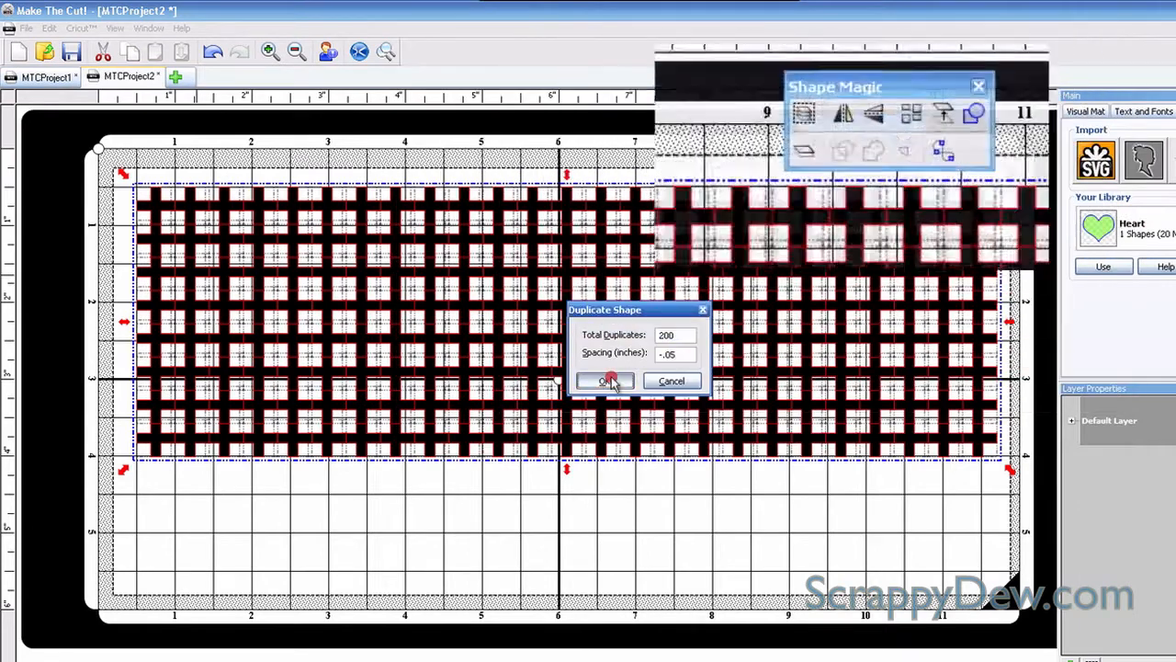
{"action": "left_click", "coordinate": [605, 382]}
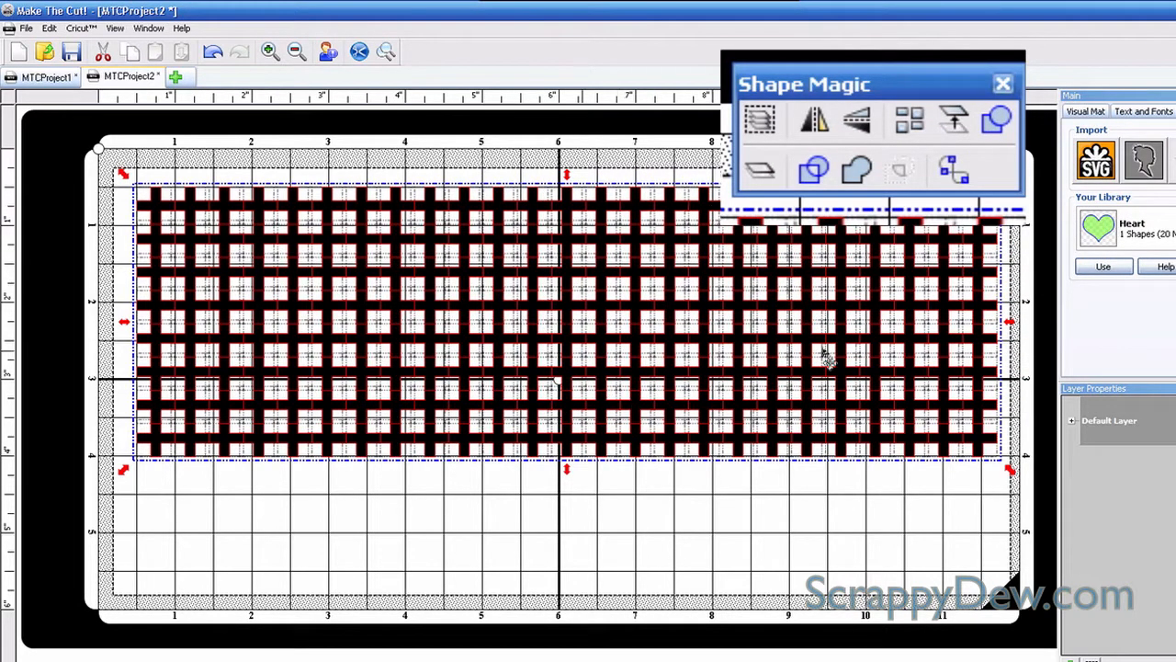
{"action": "left_click", "coordinate": [853, 169]}
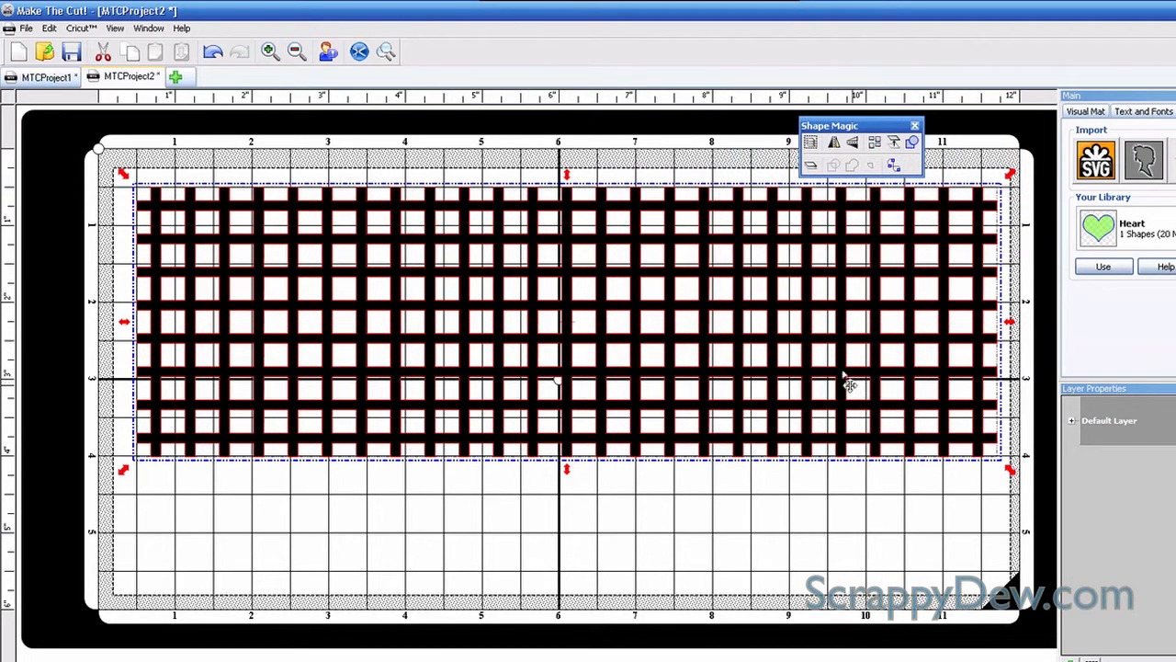
Rotate the lattice slightly counterclockwise so it runs diagonally, and reposition it on the mat
{"action": "left_click", "coordinate": [765, 331]}
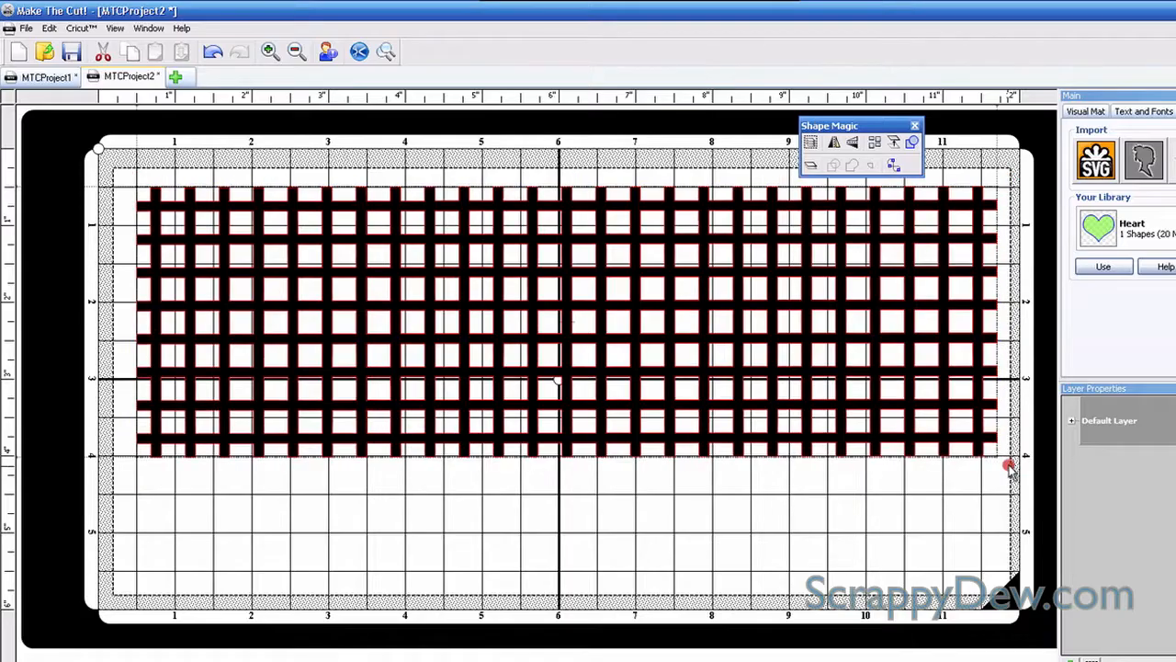
{"action": "left_click_drag", "start_coordinate": [1010, 467], "coordinate": [1012, 359]}
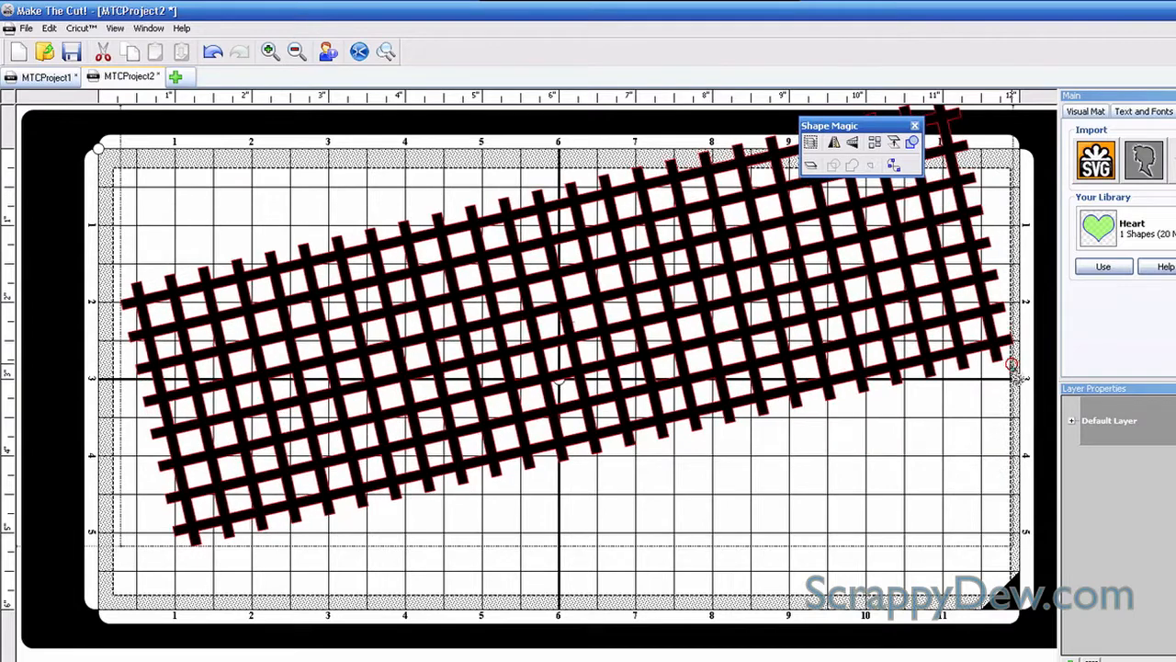
{"action": "left_click_drag", "start_coordinate": [784, 323], "coordinate": [770, 358]}
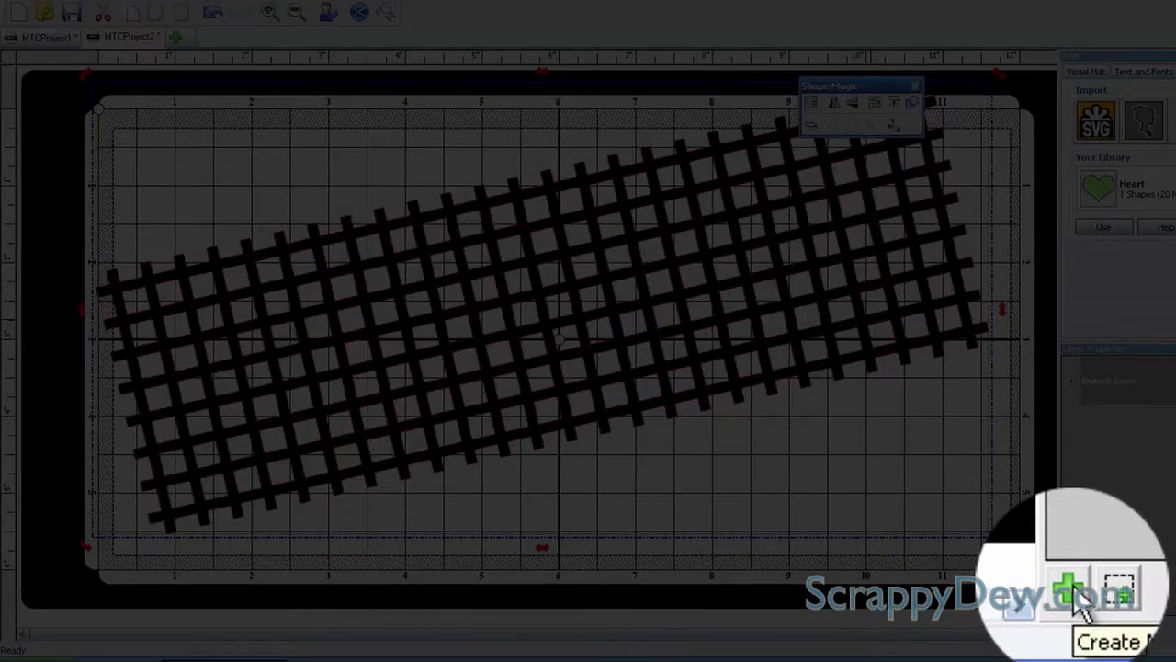
Create a new layer, add the Heart 1 basic shape to it and place the heart over the middle of the lattice
{"action": "left_click", "coordinate": [1070, 626]}
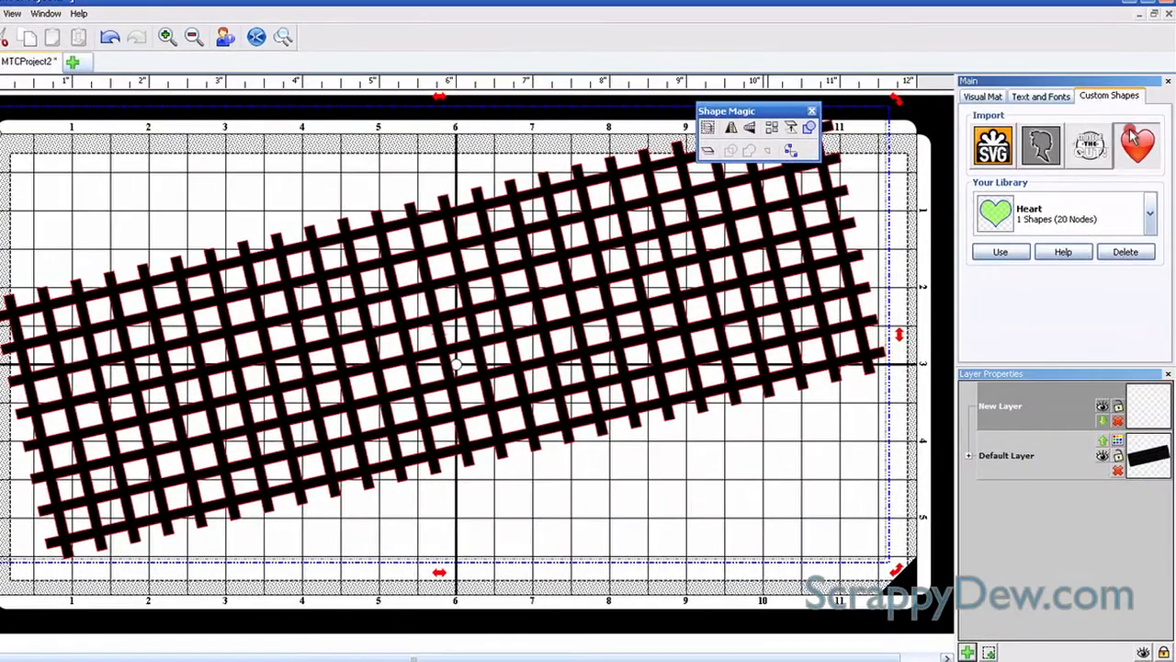
{"action": "left_click", "coordinate": [1135, 140]}
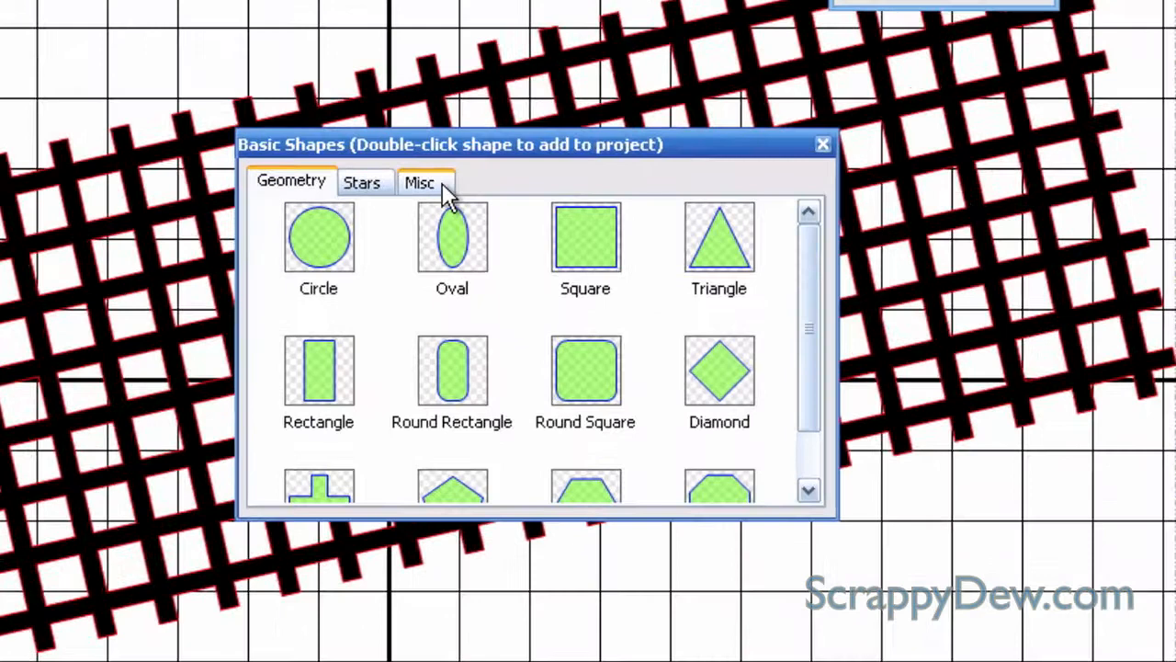
{"action": "left_click", "coordinate": [483, 257]}
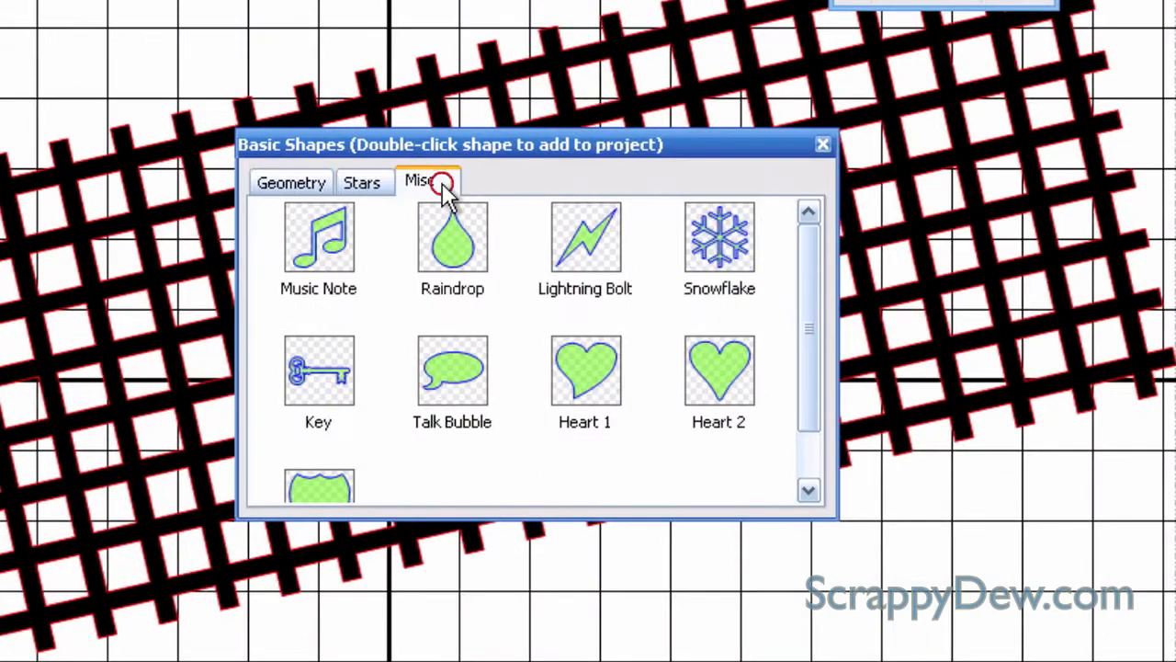
{"action": "left_click", "coordinate": [590, 378]}
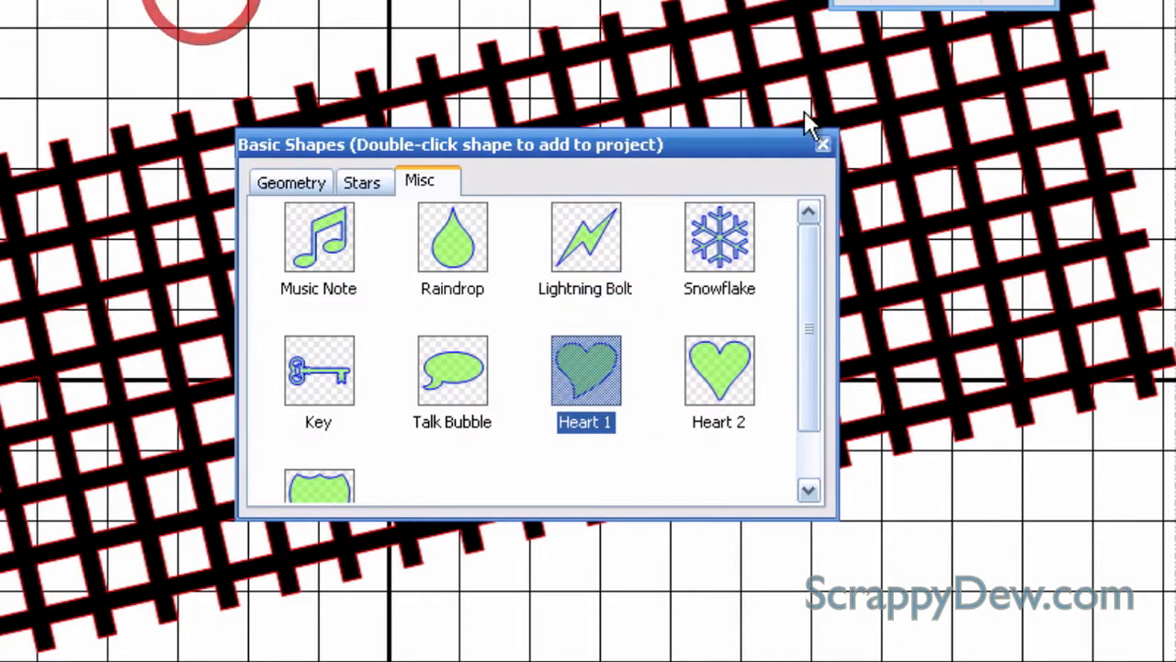
{"action": "left_click", "coordinate": [822, 144]}
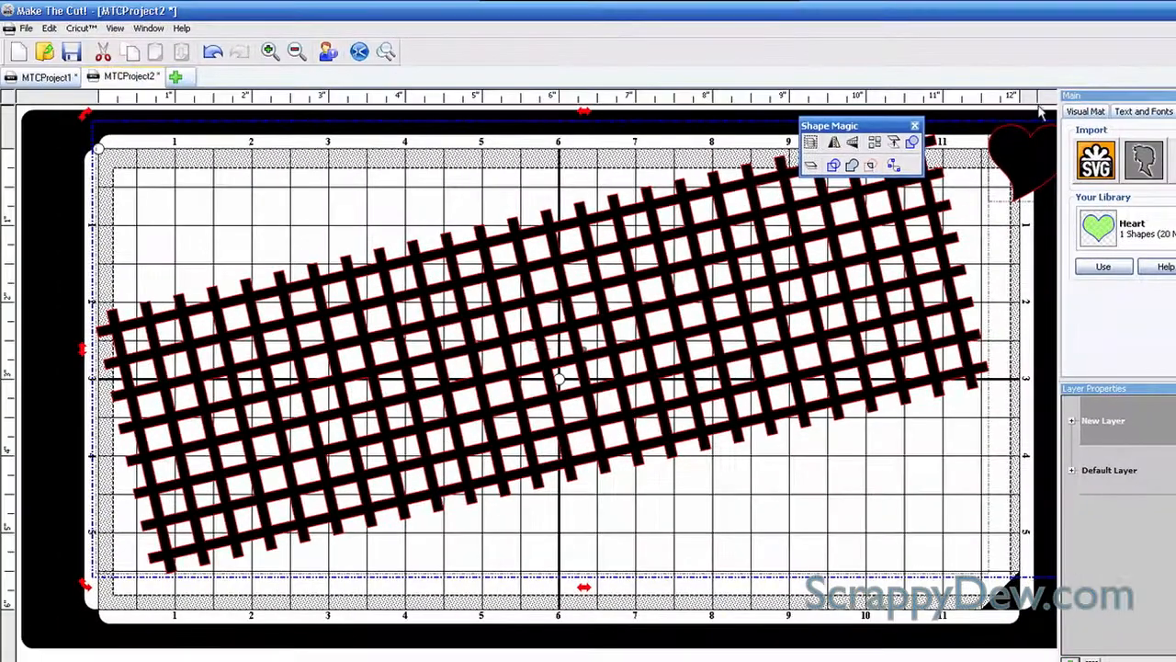
{"action": "left_click", "coordinate": [1046, 131]}
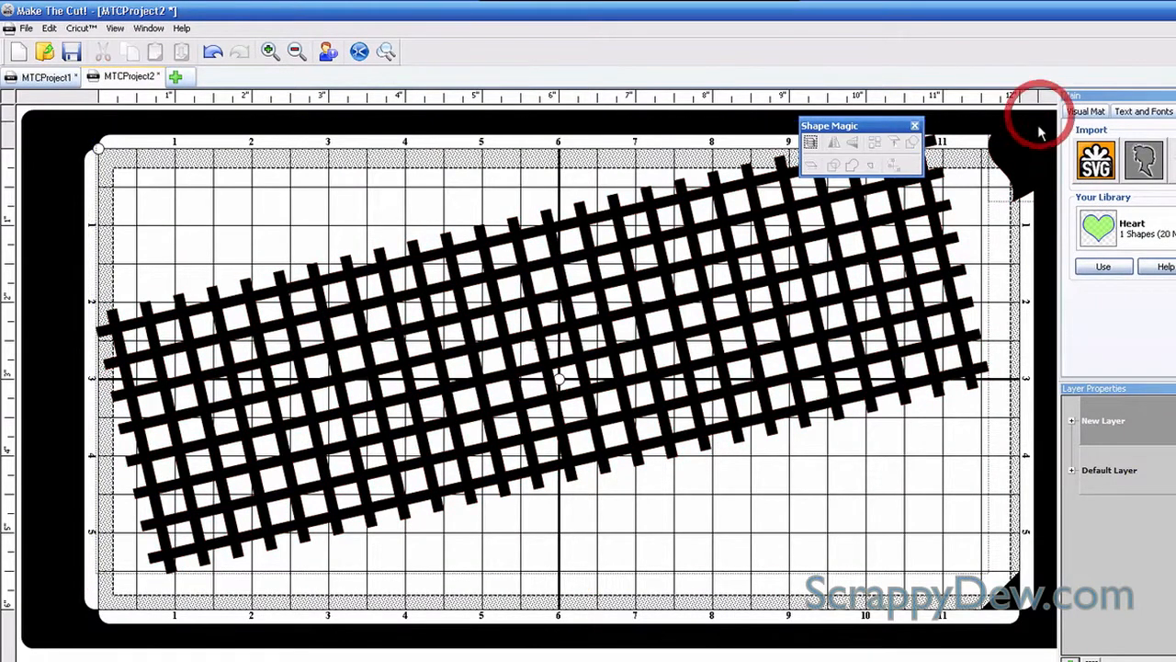
{"action": "left_click_drag", "start_coordinate": [1045, 154], "coordinate": [537, 326]}
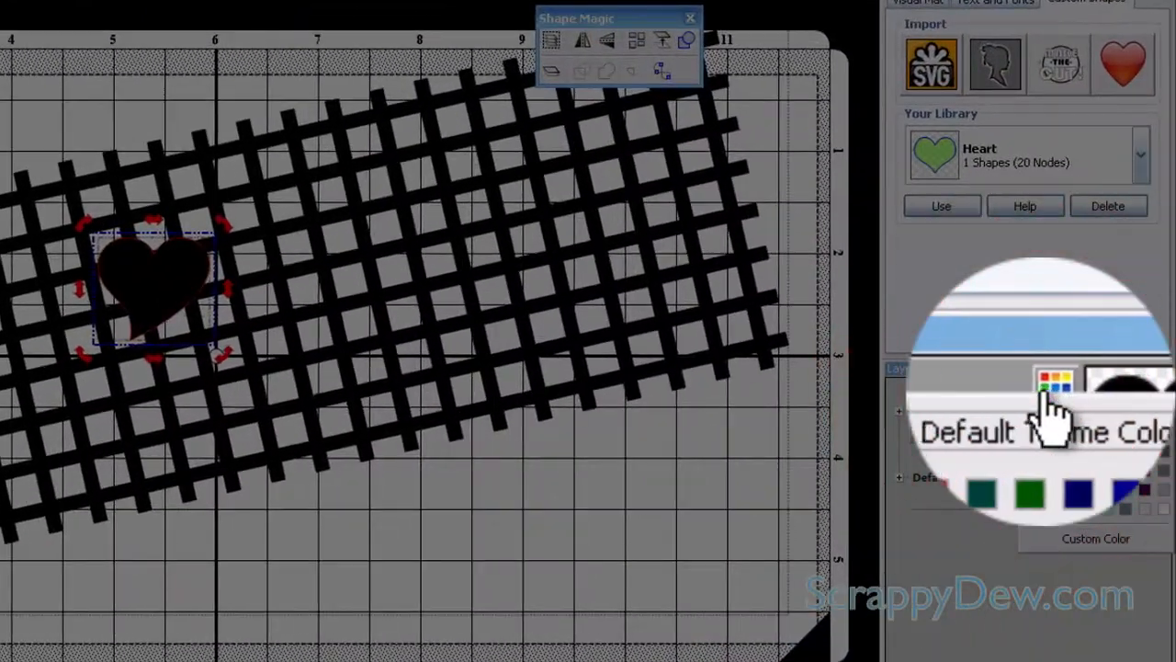
Colour the heart layer red and enlarge the heart to about 2.5 inches wide over the lattice's middle
{"action": "left_click", "coordinate": [1037, 477]}
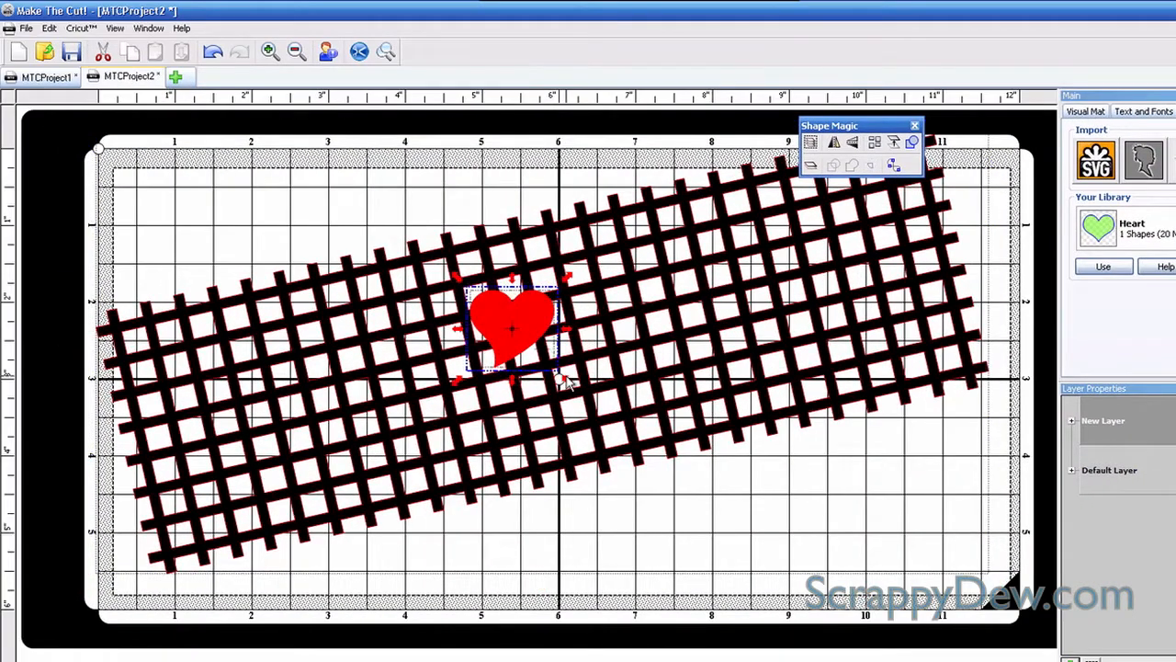
{"action": "left_click_drag", "start_coordinate": [567, 384], "coordinate": [671, 476]}
{"action": "mouse_move", "coordinate": [595, 352]}
{"action": "left_mouse_down"}
{"action": "mouse_move", "coordinate": [596, 309]}
{"action": "mouse_move", "coordinate": [608, 357]}
{"action": "left_mouse_up"}
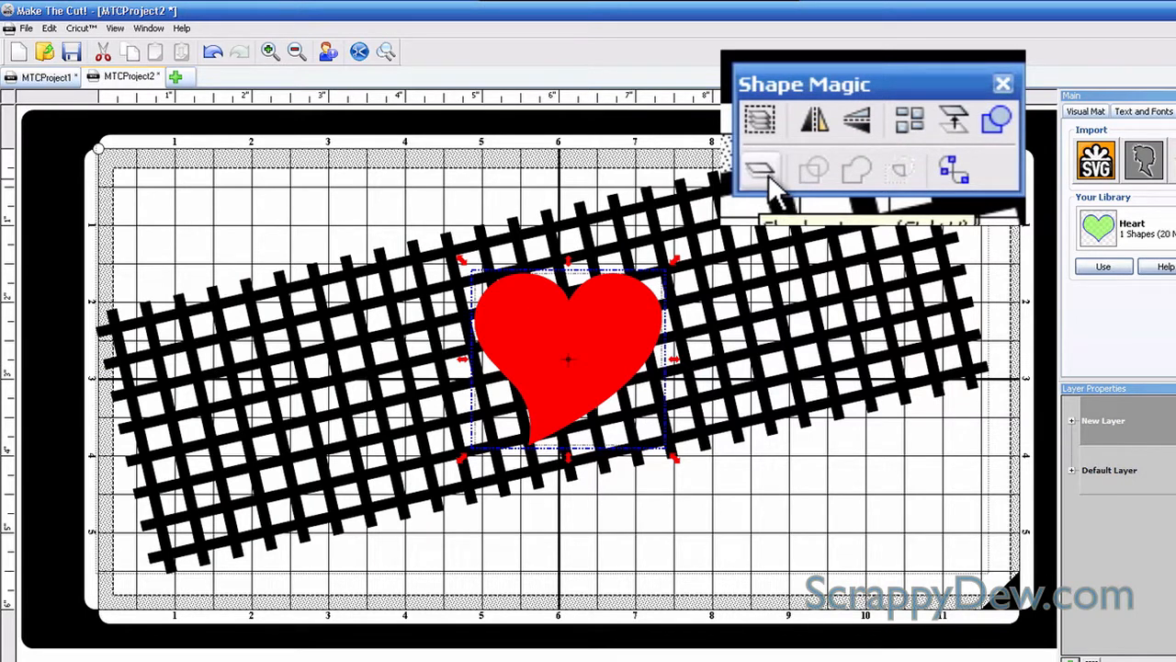
Generate a shadow layer for the heart with a 0.0975" shadow width and rounded corner joins
{"action": "left_click", "coordinate": [765, 168]}
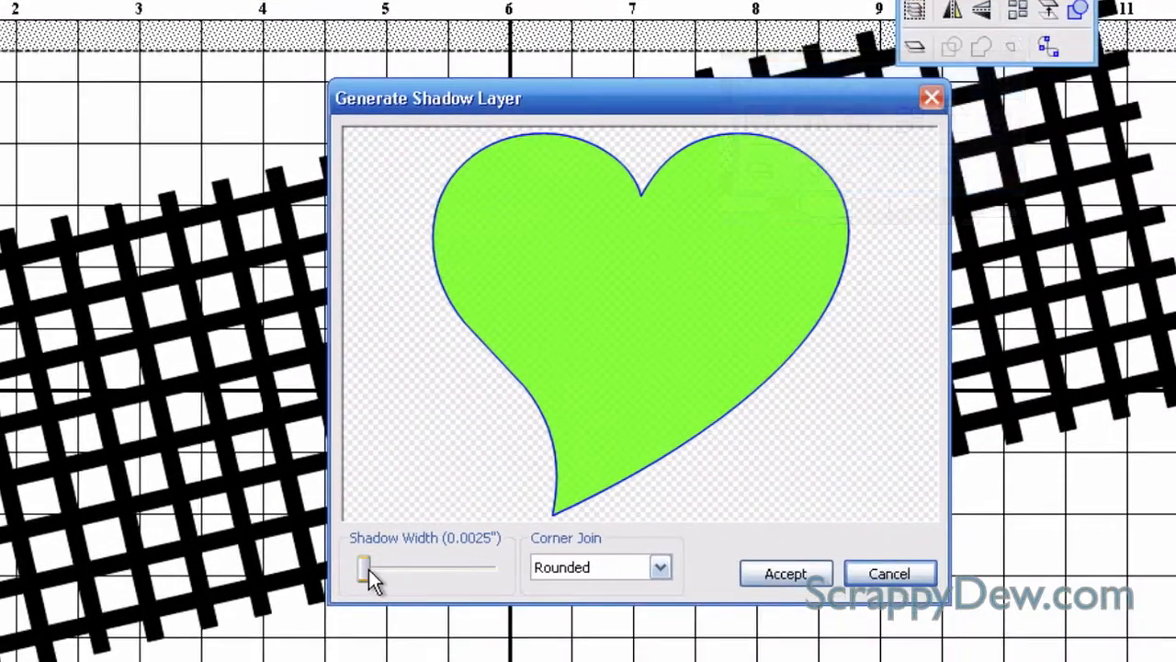
{"action": "left_click_drag", "start_coordinate": [369, 569], "coordinate": [414, 566]}
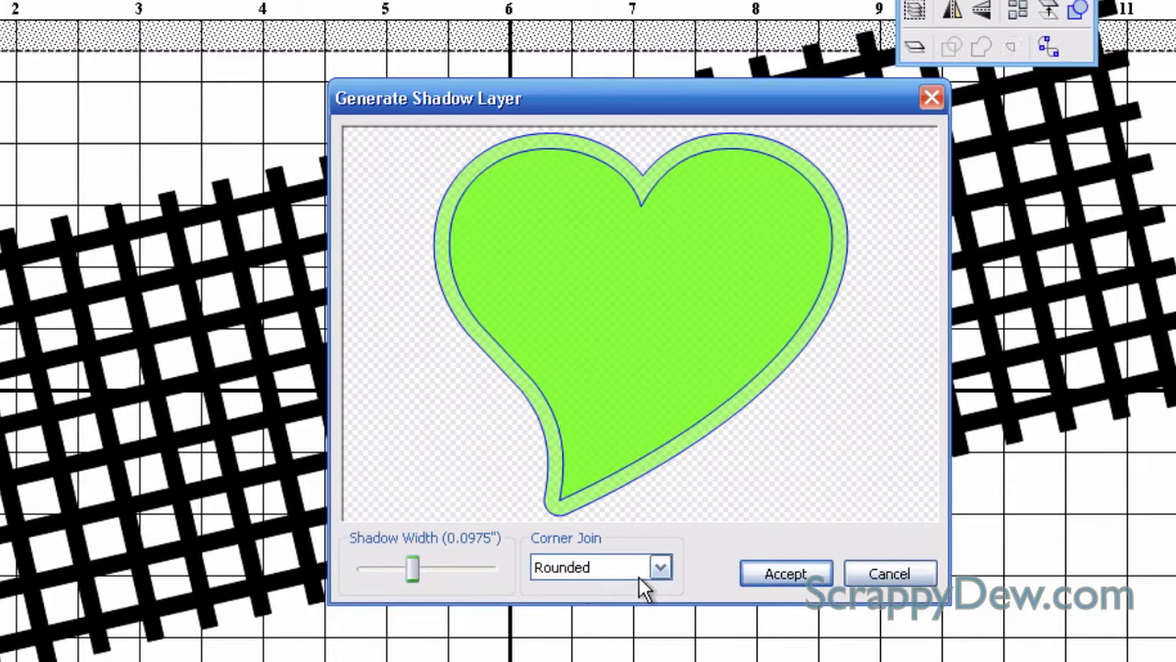
{"action": "left_click", "coordinate": [774, 575]}
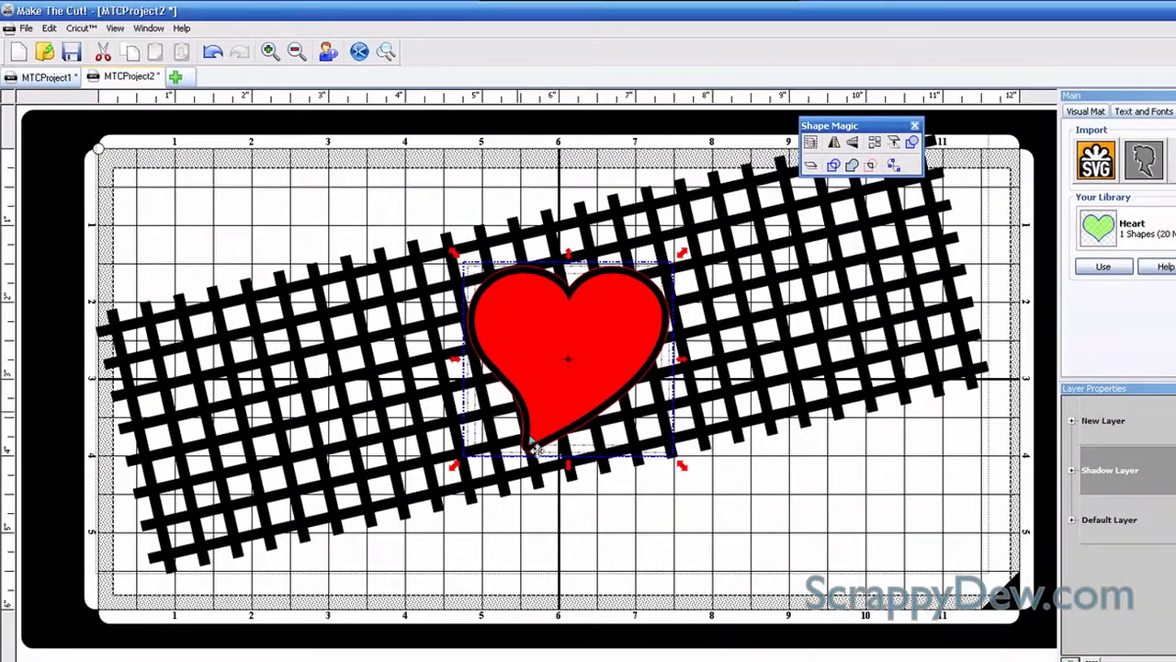
Cut the lattice out of the red heart using a Boolean Join set to A-B Difference
{"action": "left_click", "coordinate": [819, 499]}
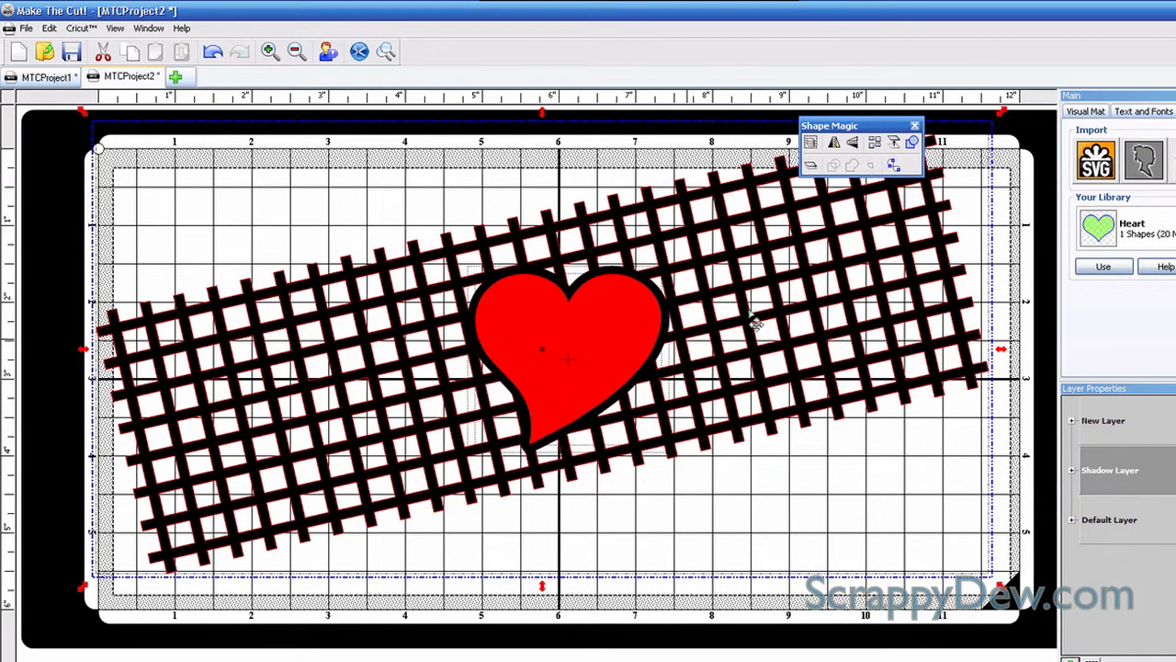
{"action": "left_click", "coordinate": [625, 316]}
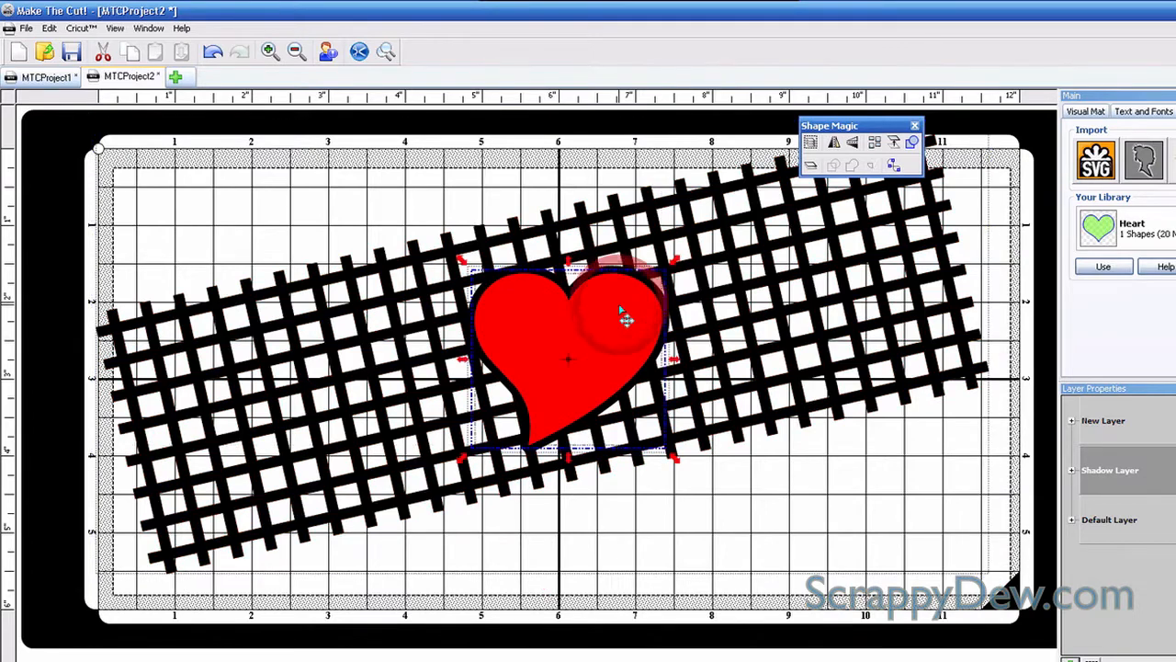
{"action": "left_click", "coordinate": [760, 261], "text": "shift"}
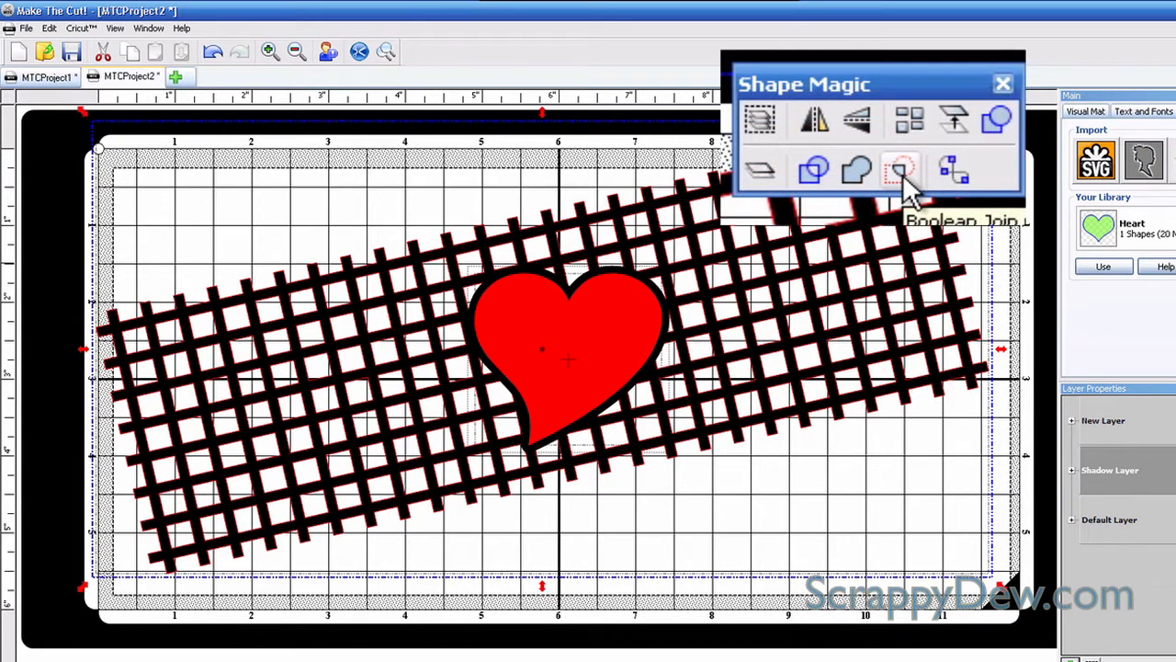
{"action": "left_click", "coordinate": [904, 178]}
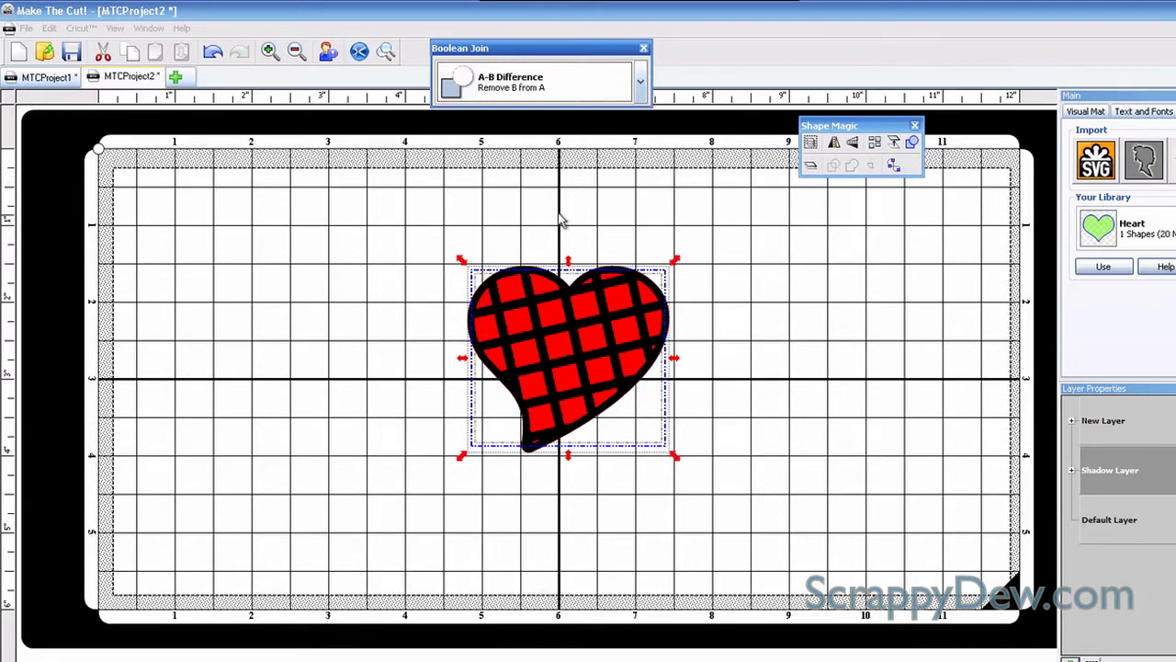
{"action": "left_click", "coordinate": [790, 244]}
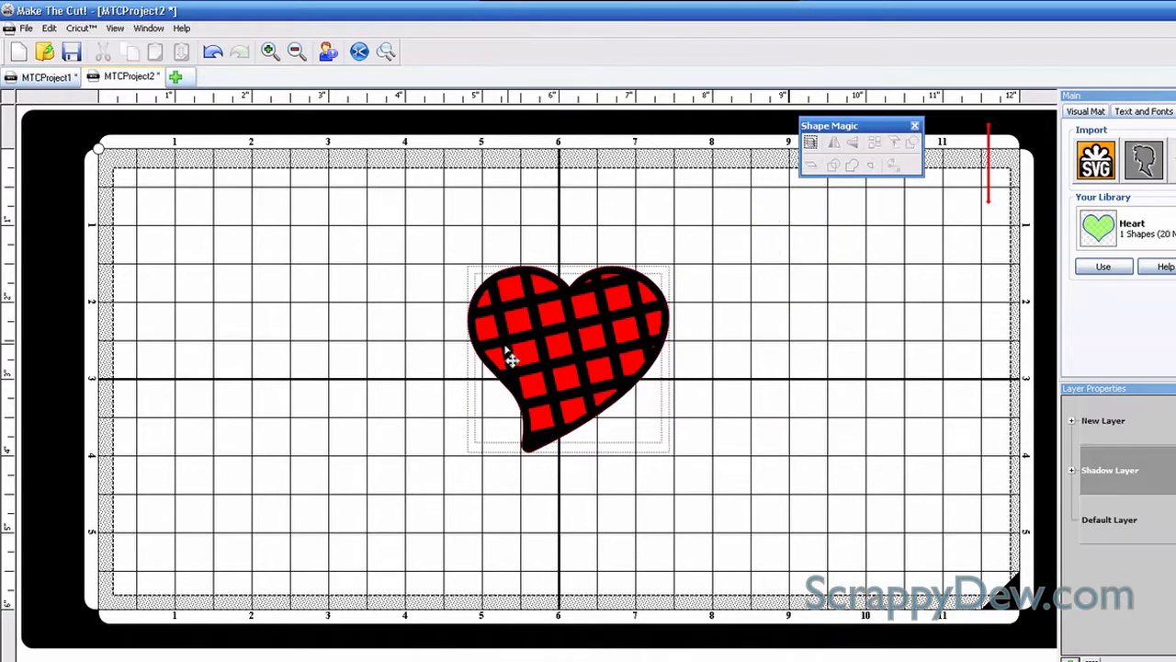
Join the cut-out heart and its shadow into one shape and move it up and left on the mat
{"action": "left_click_drag", "start_coordinate": [412, 228], "coordinate": [756, 498]}
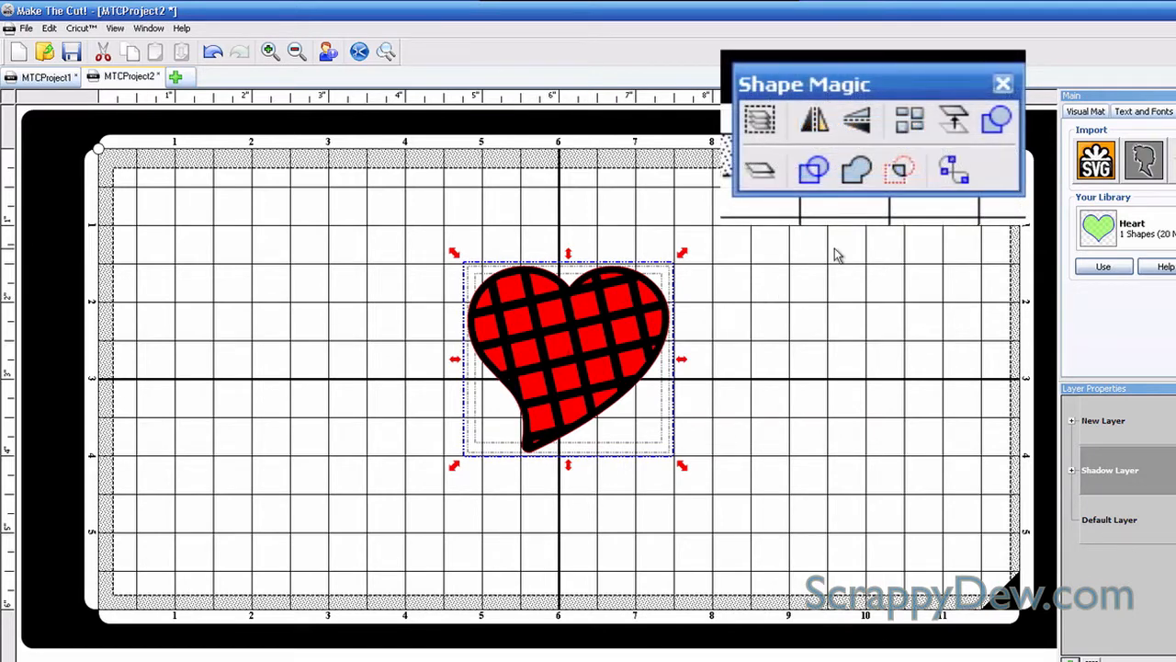
{"action": "left_click", "coordinate": [810, 175]}
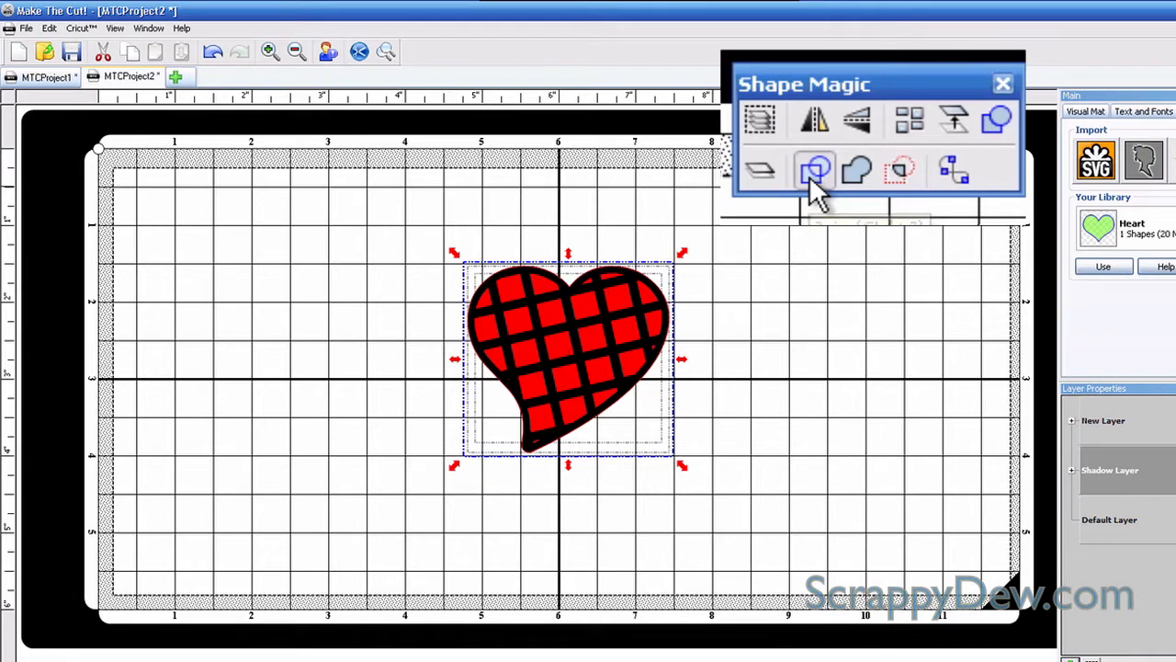
{"action": "left_click", "coordinate": [390, 226]}
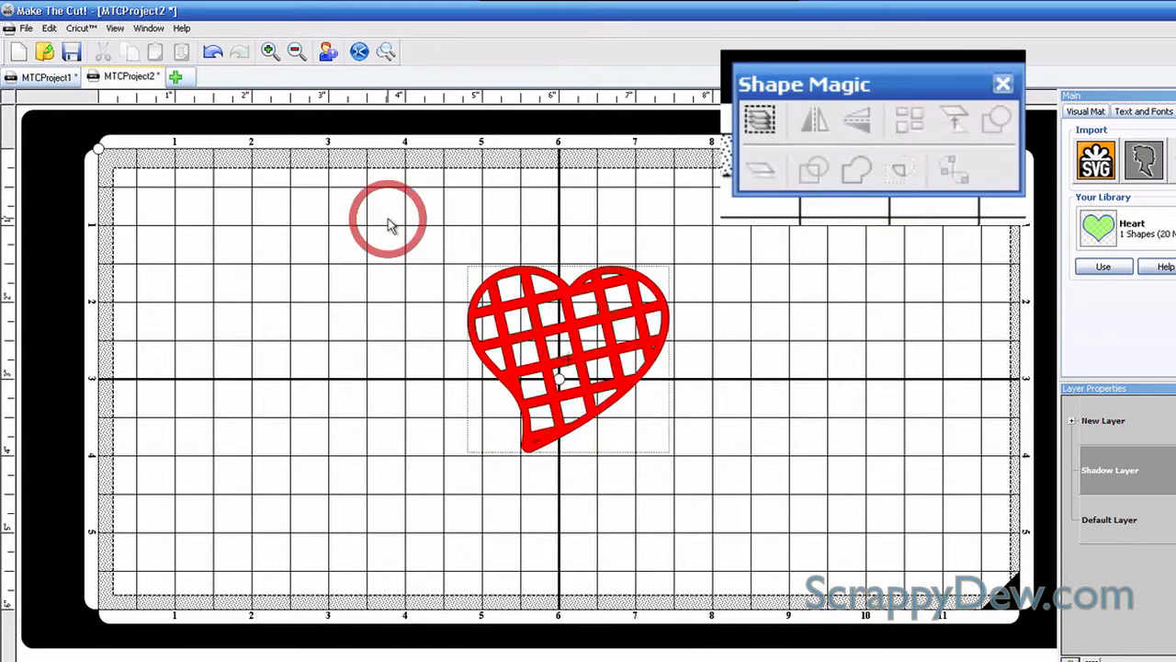
{"action": "left_click", "coordinate": [614, 296]}
{"action": "left_click_drag", "start_coordinate": [613, 296], "coordinate": [482, 213]}
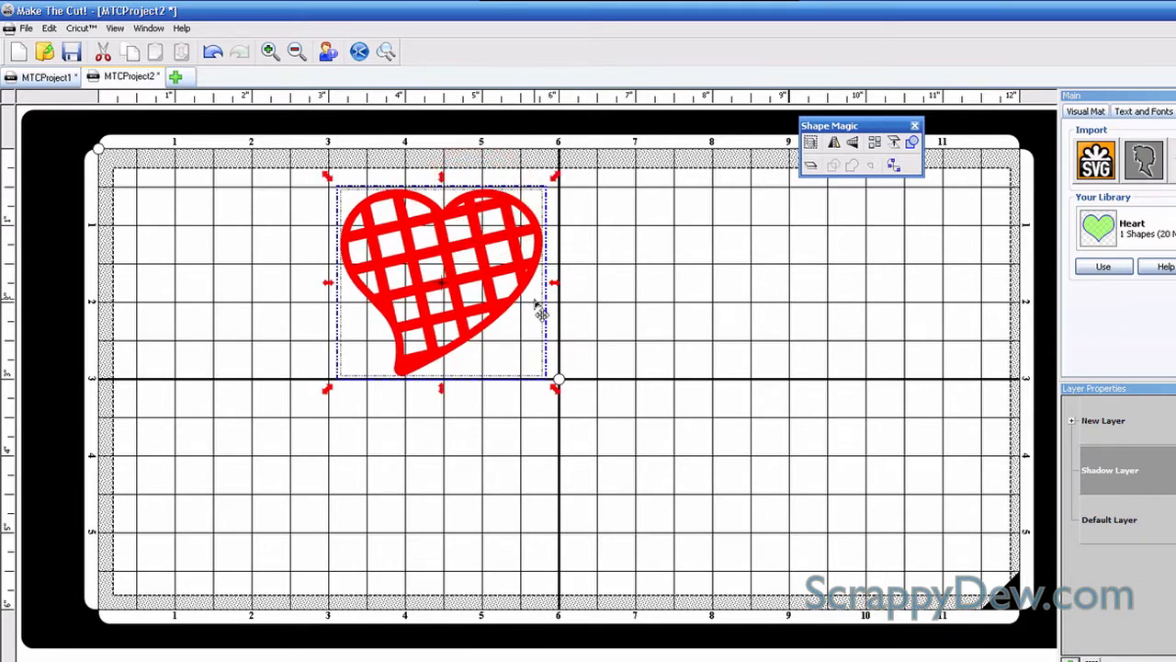